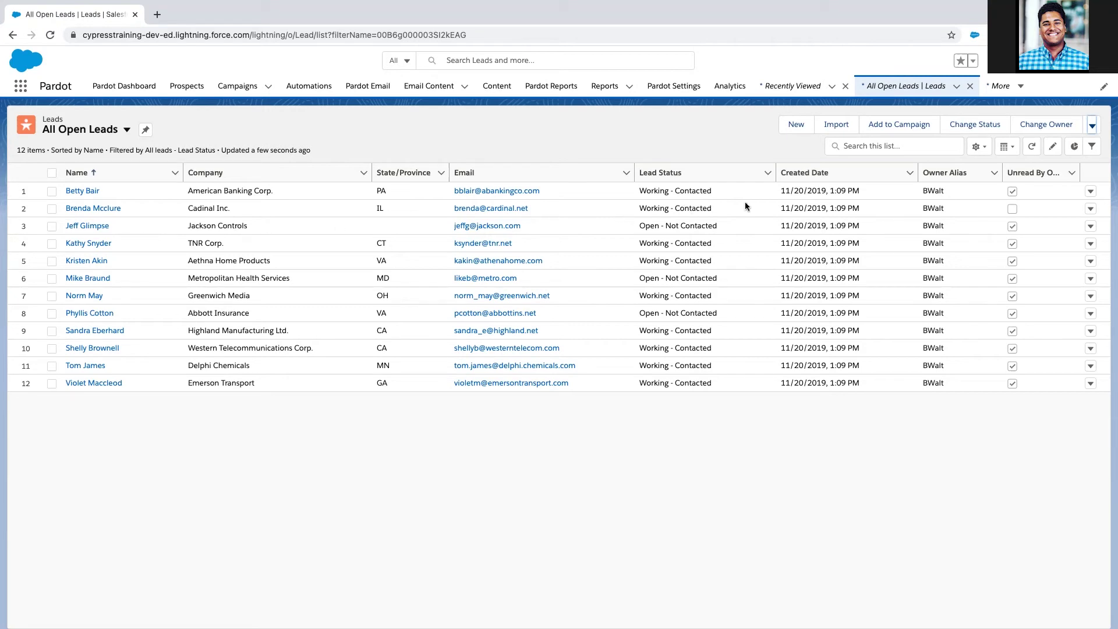
Step: Create a new lead list view named 'All Open Leads Not Contacted'
{"action": "left_click", "coordinate": [985, 153]}
{"action": "left_click", "coordinate": [918, 194]}
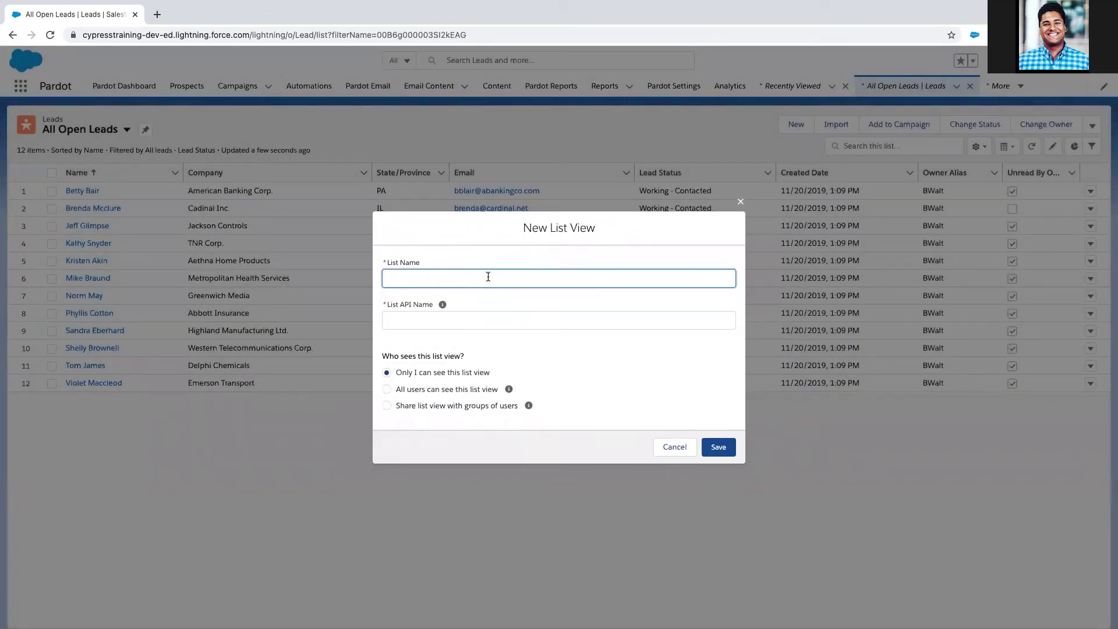
{"action": "type", "text": "All Open Leads Not Contacted"}
{"action": "left_click", "coordinate": [718, 447]}
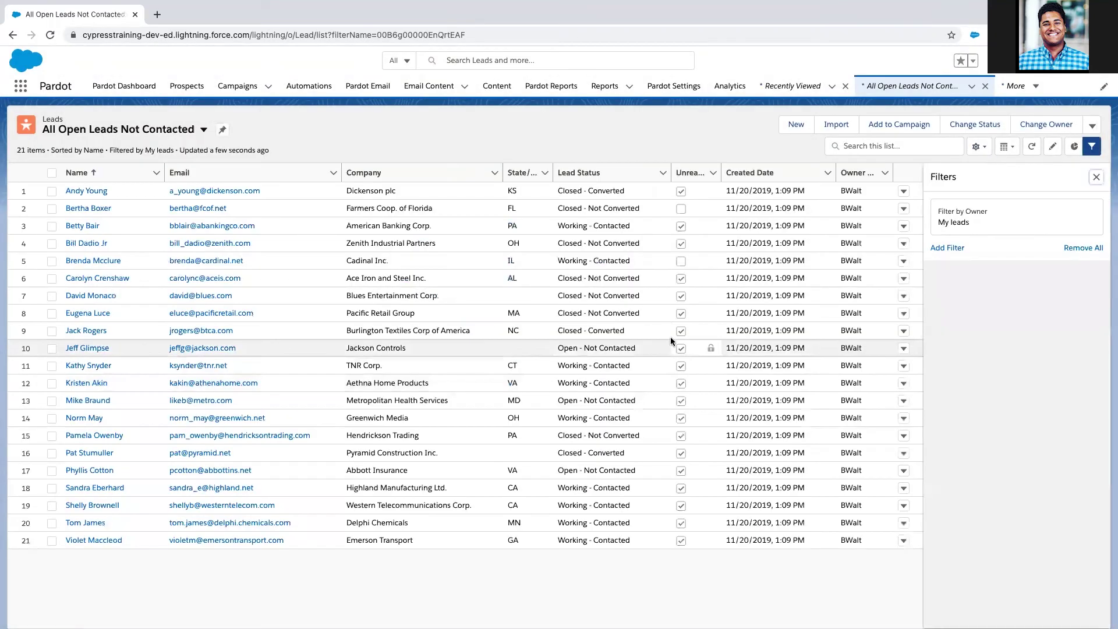
Step: Add a Lead Status equals Open - Not Contacted filter to the view and save it
{"action": "left_click", "coordinate": [958, 226]}
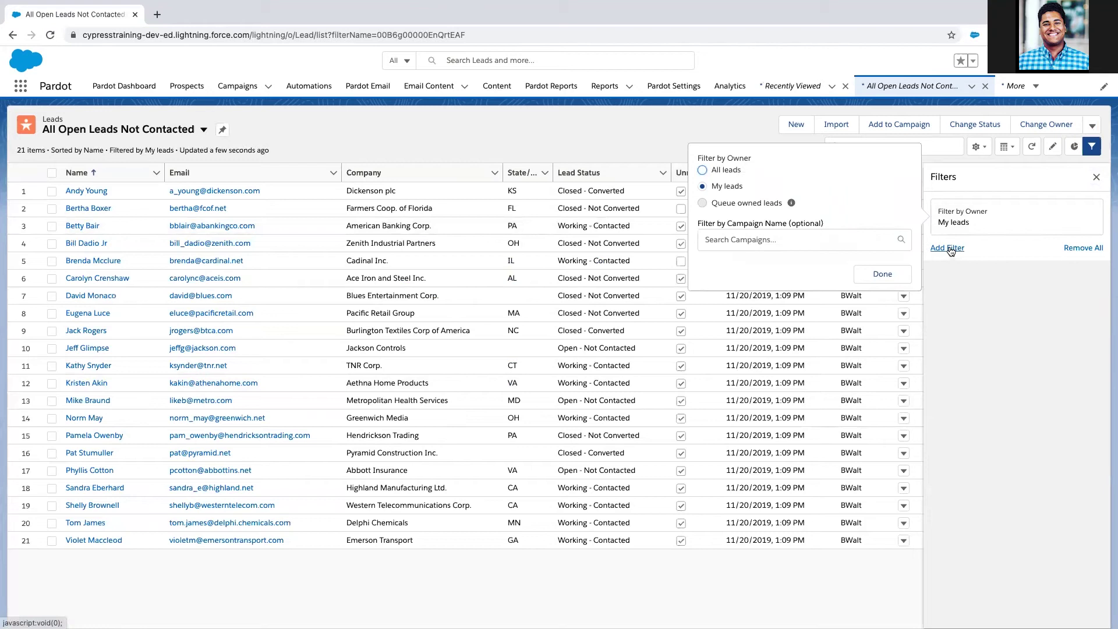
{"action": "left_click", "coordinate": [950, 248]}
{"action": "left_click", "coordinate": [782, 218]}
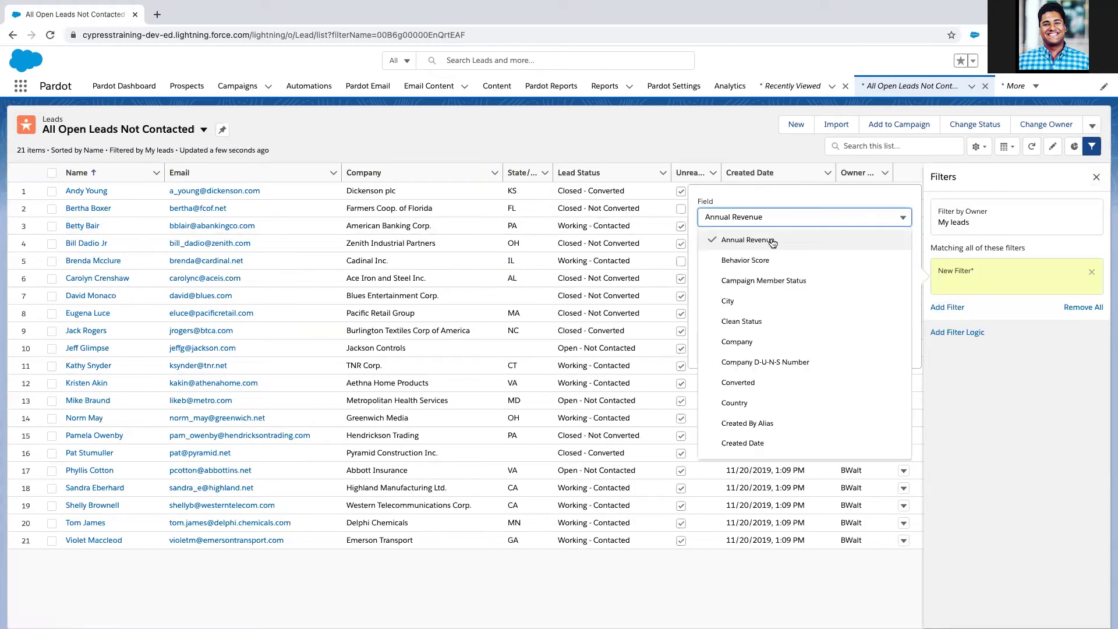
{"action": "scroll", "coordinate": [775, 333], "scroll_direction": "down", "scroll_amount": 7}
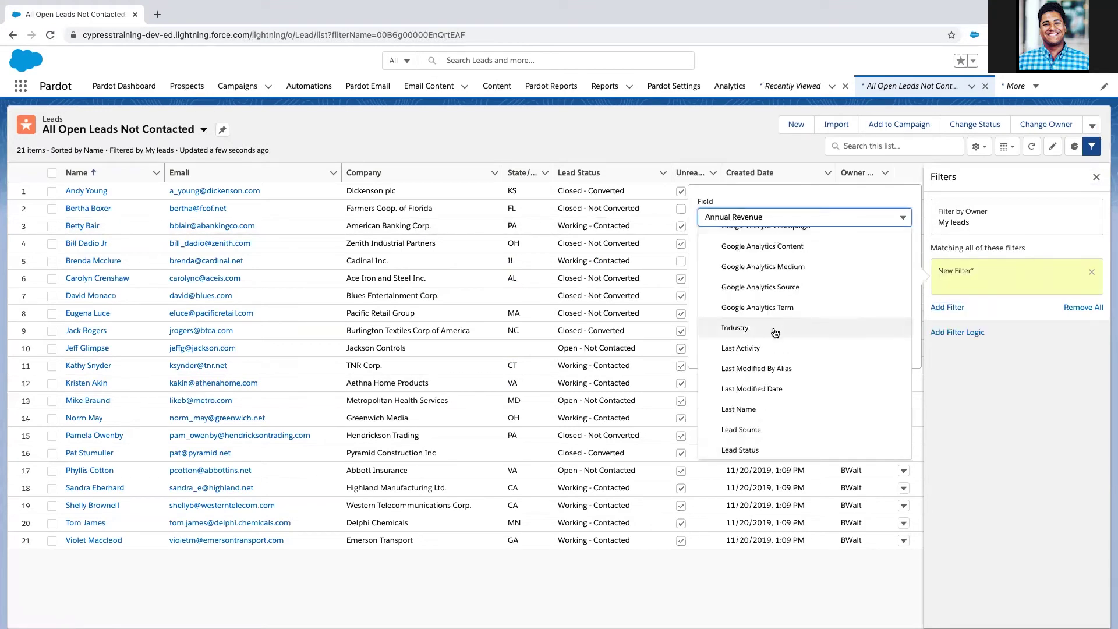
{"action": "left_click", "coordinate": [760, 450]}
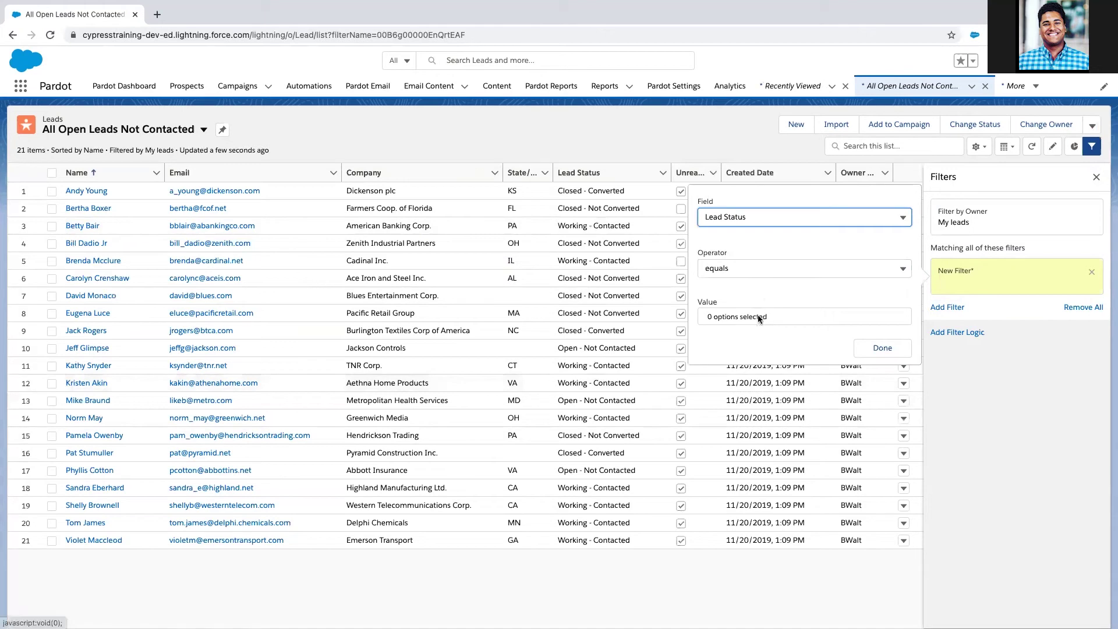
{"action": "left_click", "coordinate": [760, 318]}
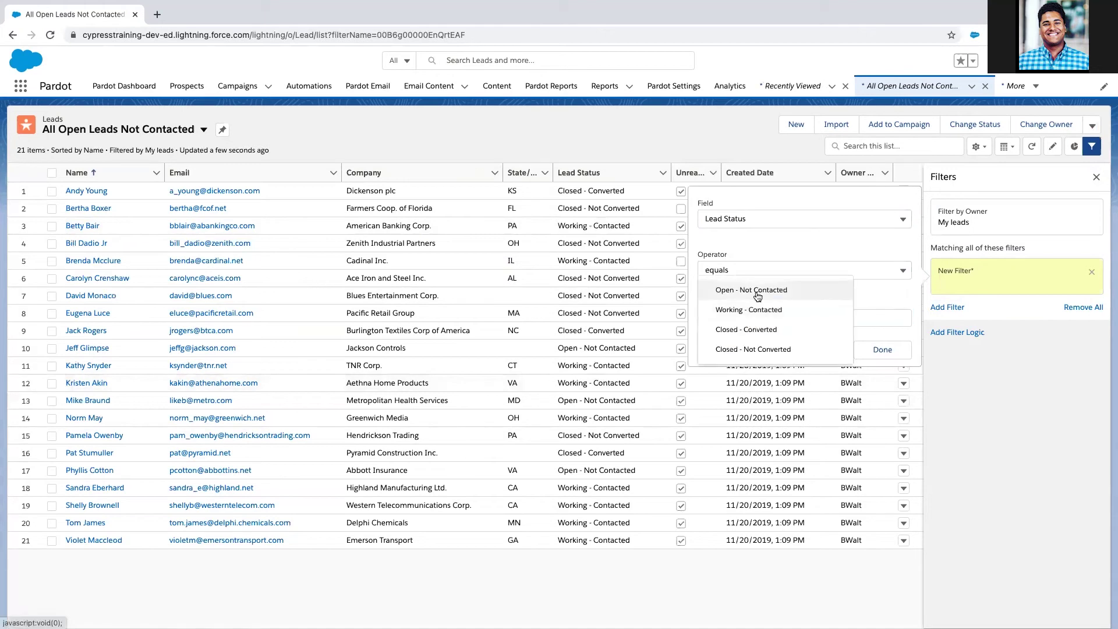
{"action": "left_click", "coordinate": [879, 301]}
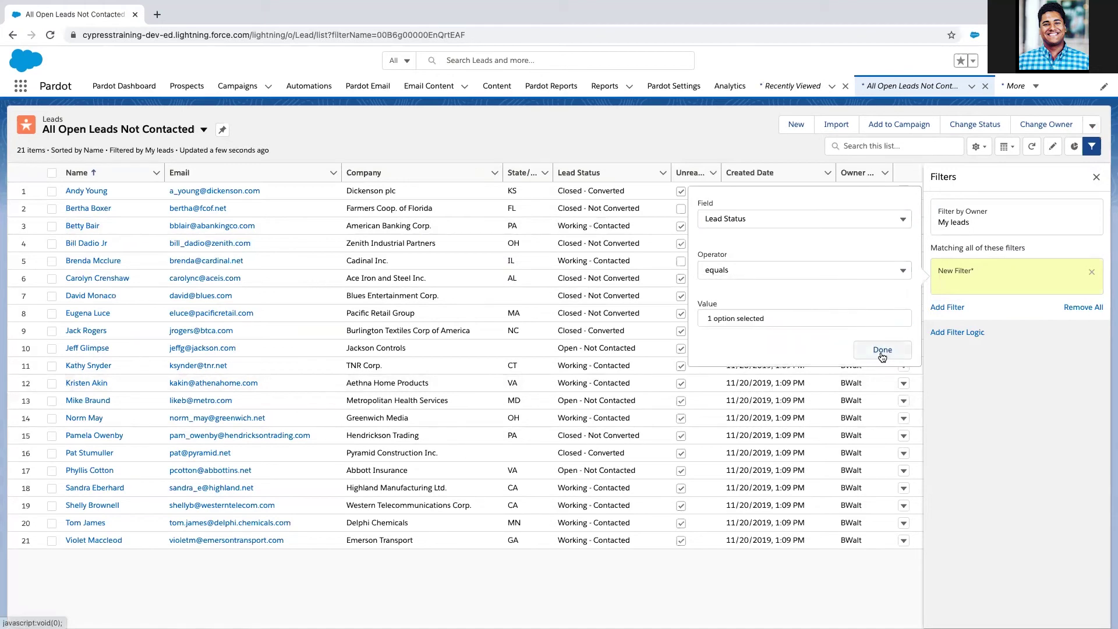
{"action": "left_click", "coordinate": [881, 351]}
{"action": "left_click", "coordinate": [1065, 177]}
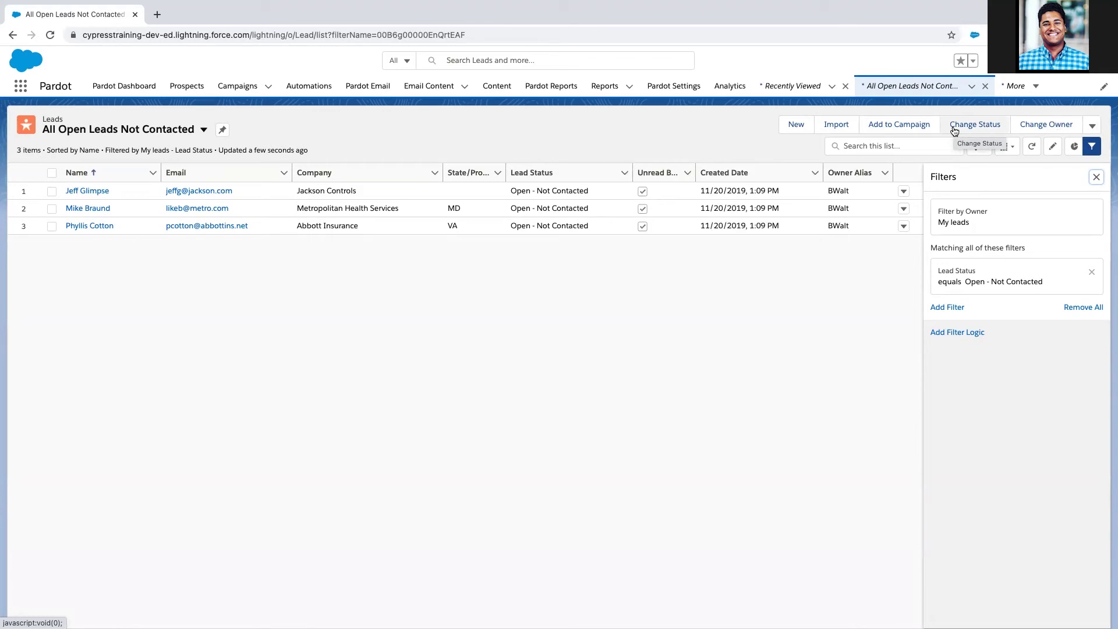
Step: Start a Send List Email addressed to the All Open Leads Not Contacted list
{"action": "left_click", "coordinate": [1090, 126]}
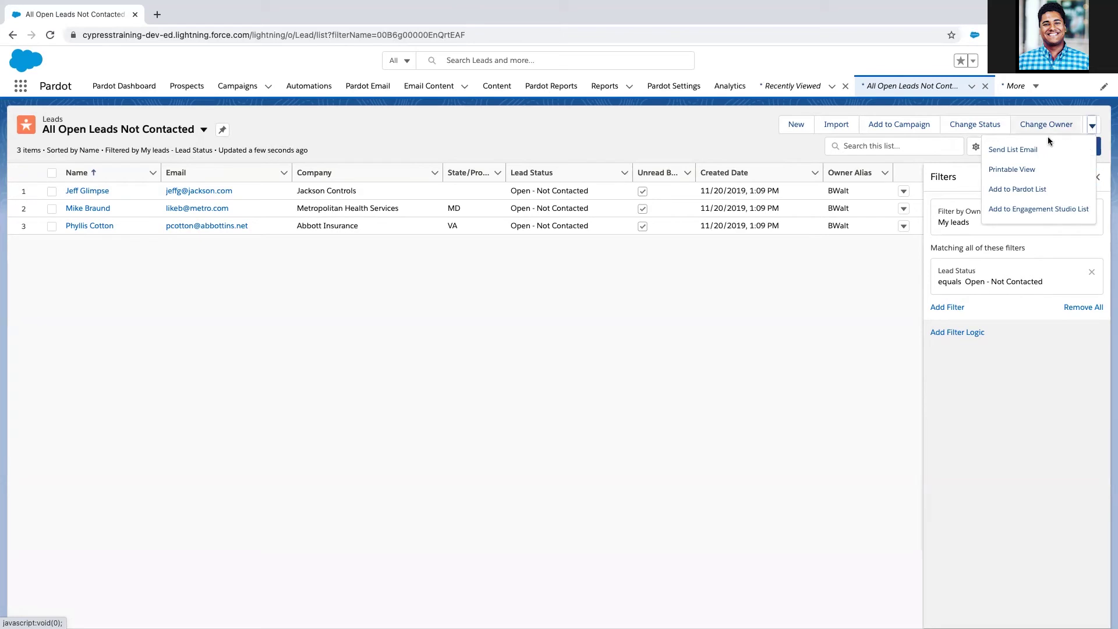
{"action": "left_click", "coordinate": [1040, 150]}
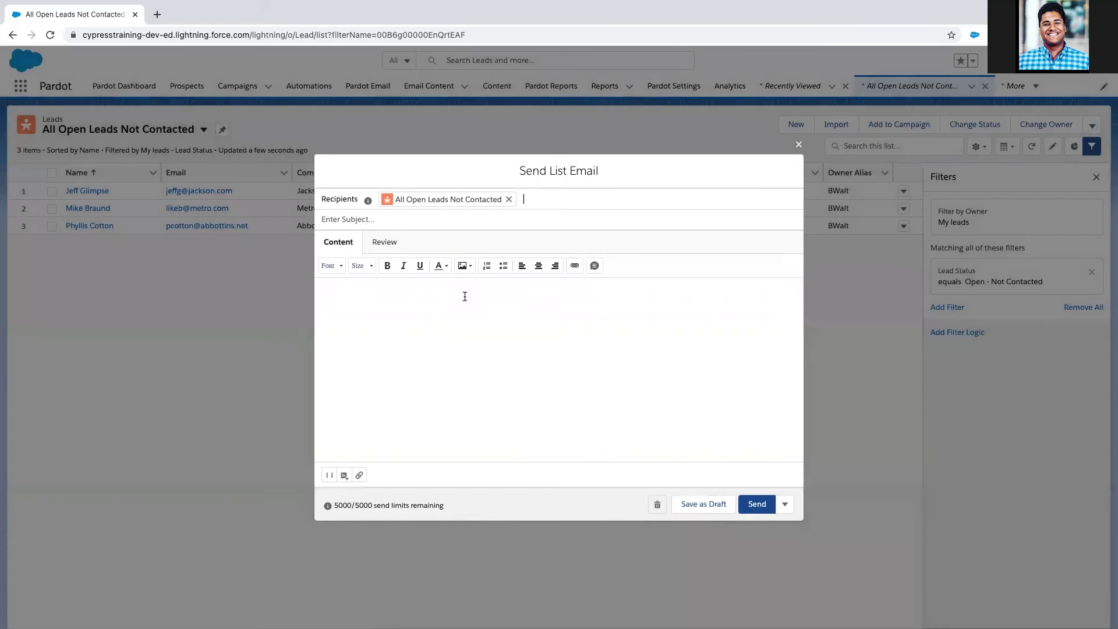
Step: Insert the First Name merge field into the body, followed by '- let's connect today please'
{"action": "left_click", "coordinate": [424, 306]}
{"action": "left_click_drag", "start_coordinate": [445, 505], "coordinate": [335, 505]}
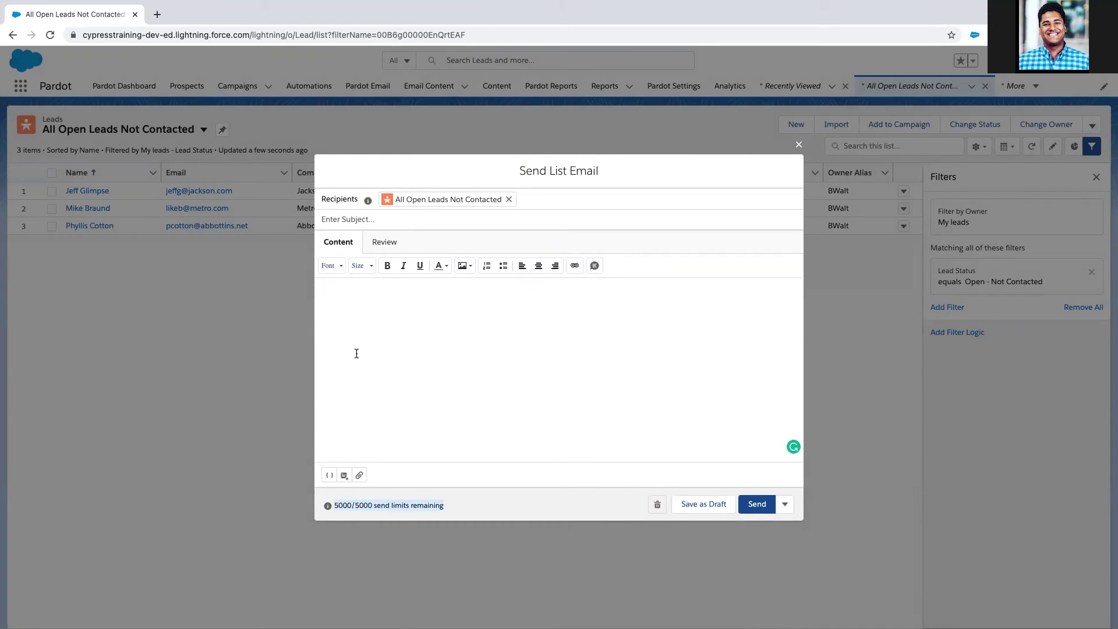
{"action": "left_click", "coordinate": [329, 477]}
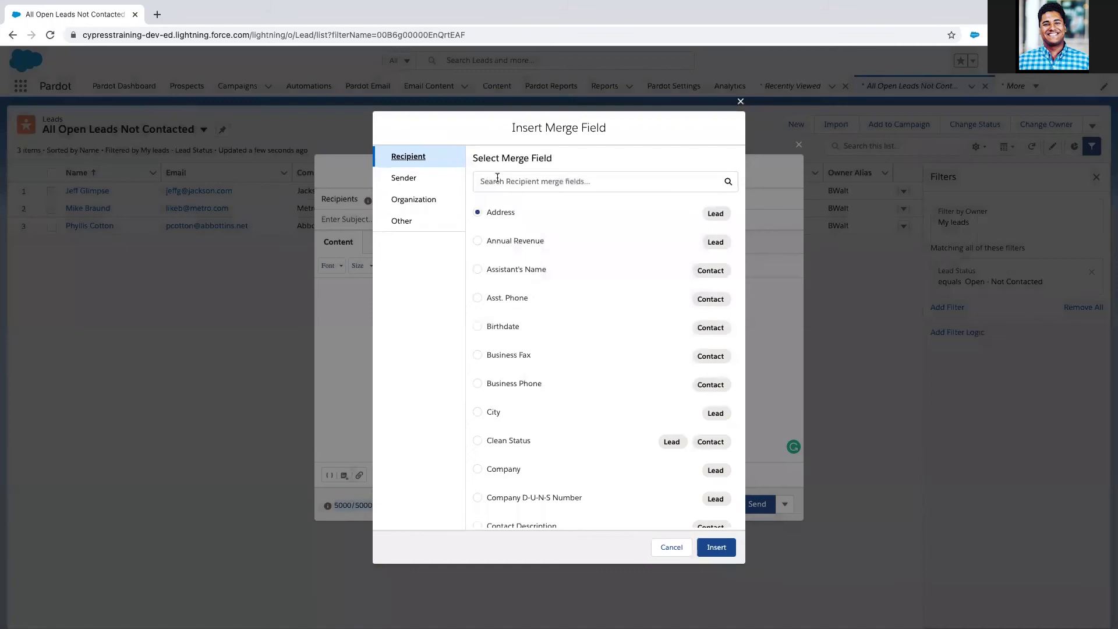
{"action": "left_click", "coordinate": [496, 180]}
{"action": "type", "text": "first"}
{"action": "left_click", "coordinate": [478, 213]}
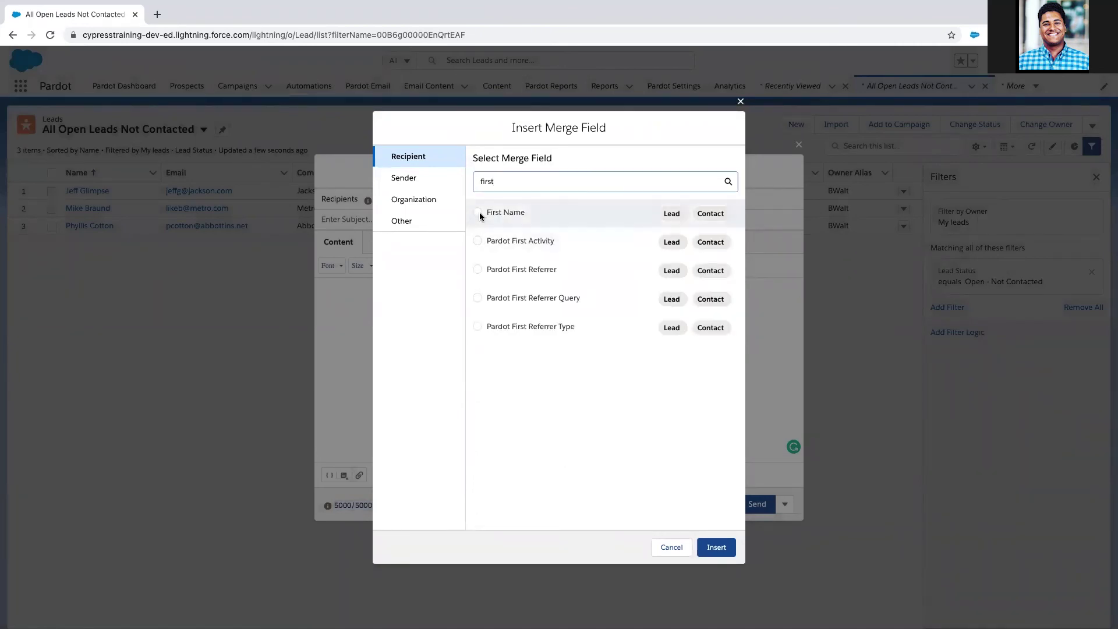
{"action": "left_click", "coordinate": [716, 547]}
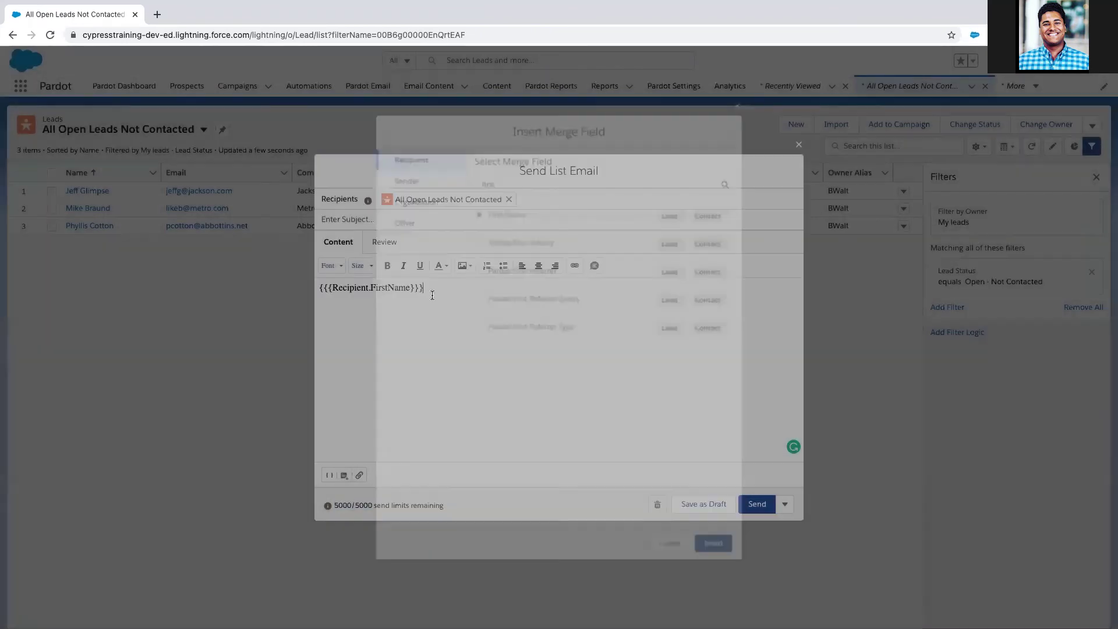
{"action": "type", "text": "- "}
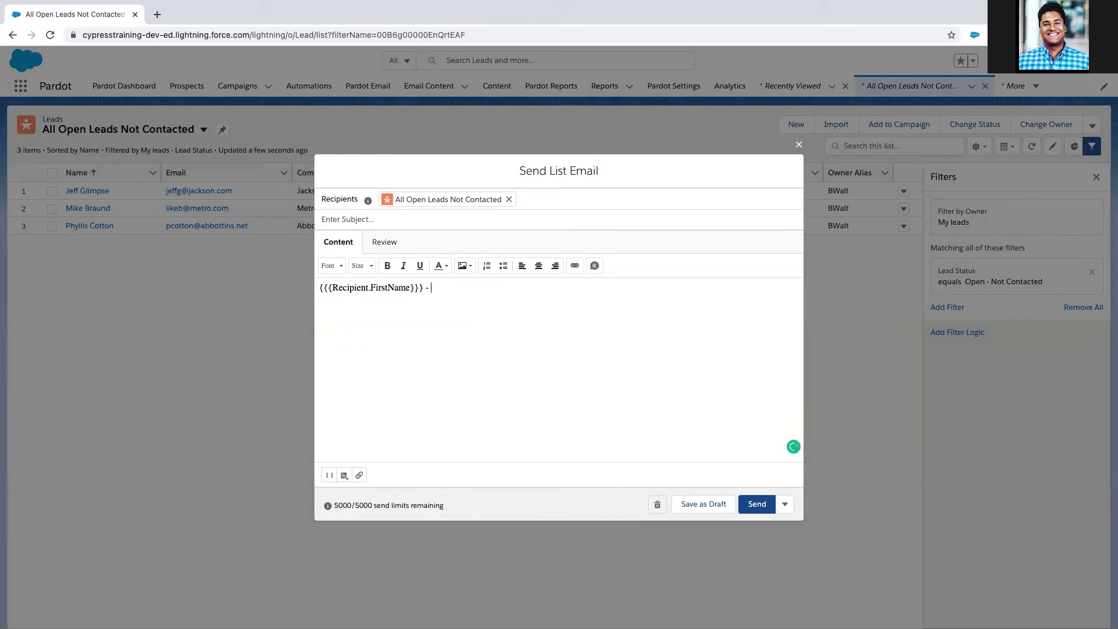
{"action": "type", "text": "let's connect today please"}
{"action": "key", "text": "ctrl+a"}
{"action": "key", "text": "ctrl+c"}
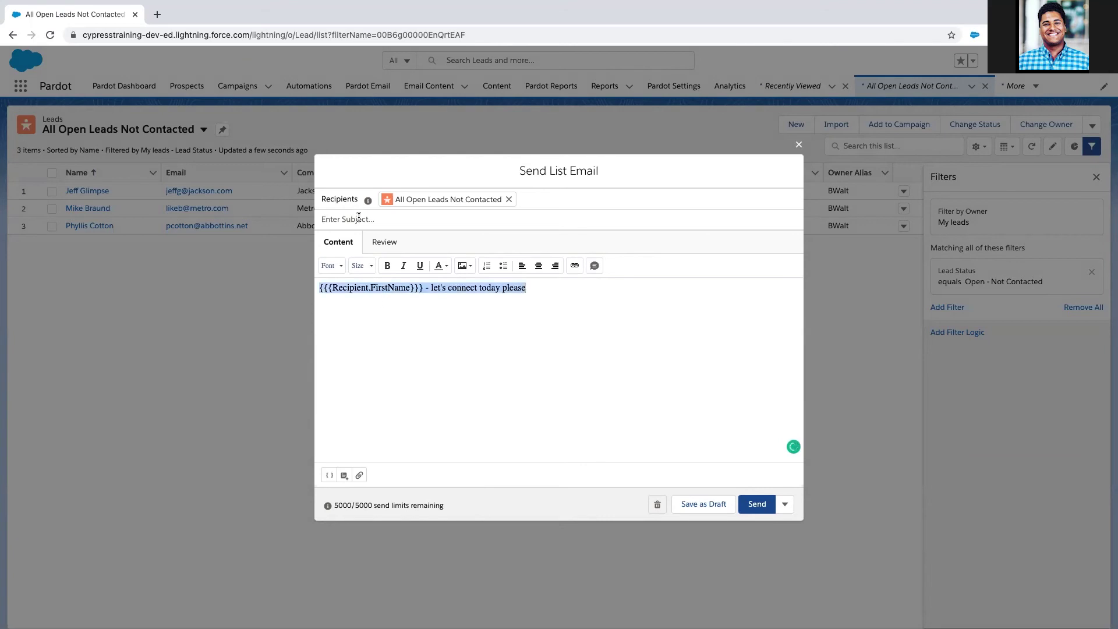
Step: Paste the first-name greeting line into the email subject
{"action": "left_click", "coordinate": [359, 219]}
{"action": "key", "text": "ctrl+v"}
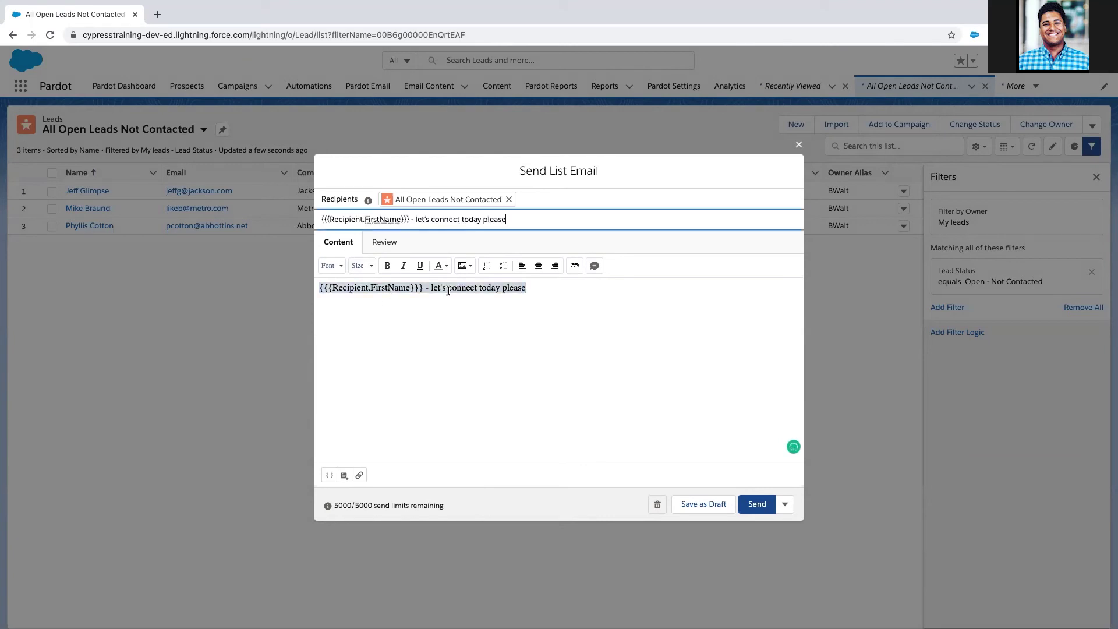
{"action": "left_click", "coordinate": [448, 289]}
Step: Rewrite the body as 'Hi {{{Recipient.FirstName}}} - Can you call or email me today?' about training status
{"action": "left_click_drag", "start_coordinate": [431, 288], "coordinate": [575, 293]}
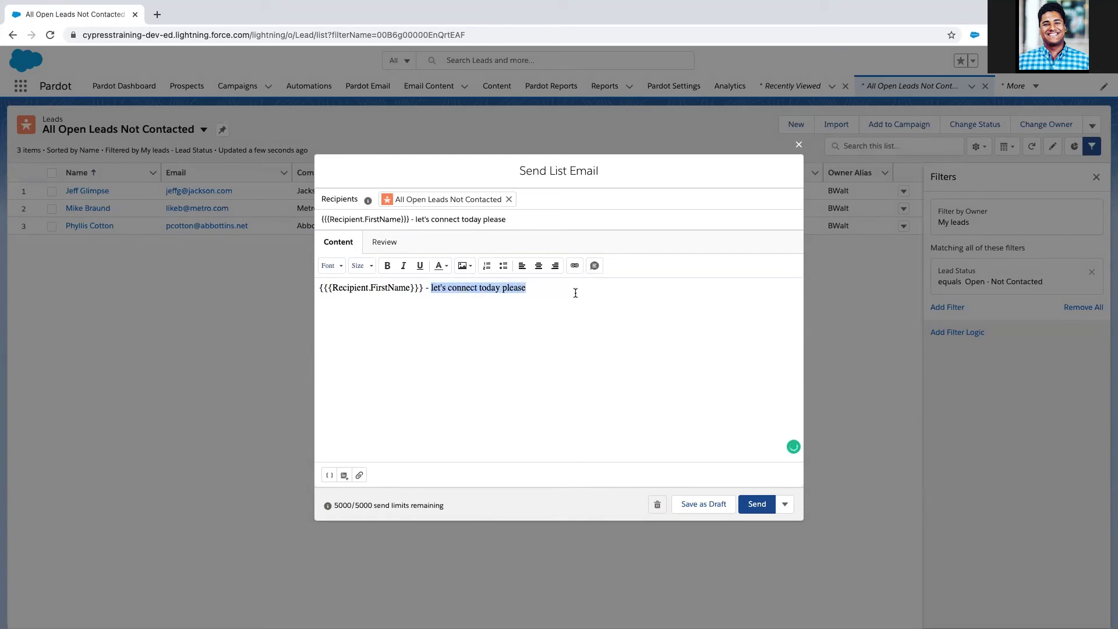
{"action": "key", "text": "BackSpace"}
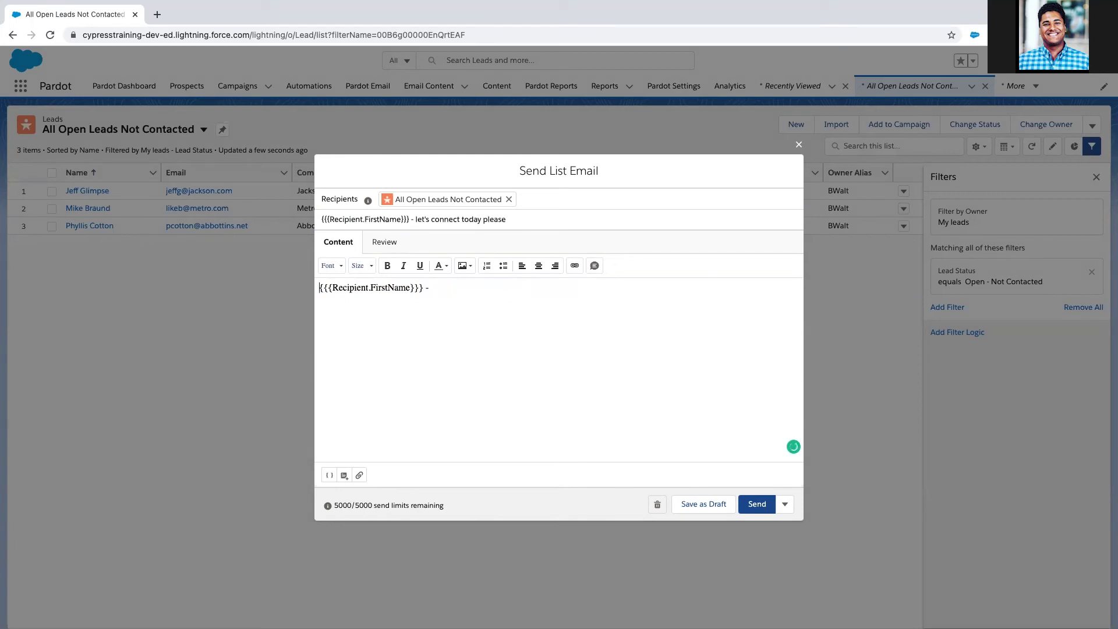
{"action": "key", "text": "super+Left"}
{"action": "type", "text": "Hi {{{Recipient.FirstName}}} - "}
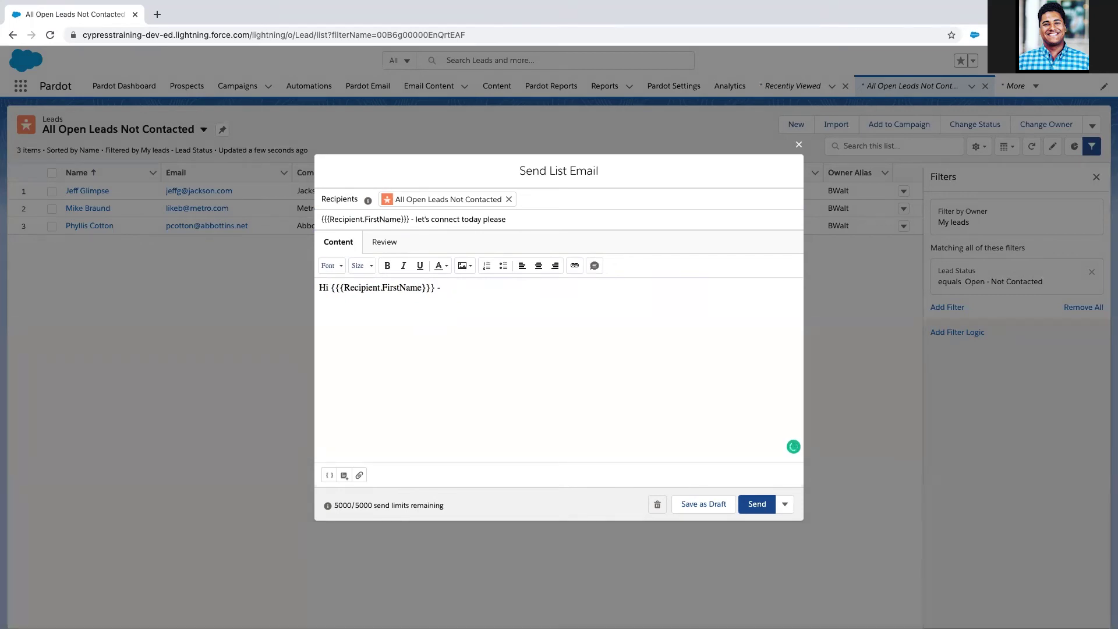
{"action": "type", "text": "Can you call or email me today"}
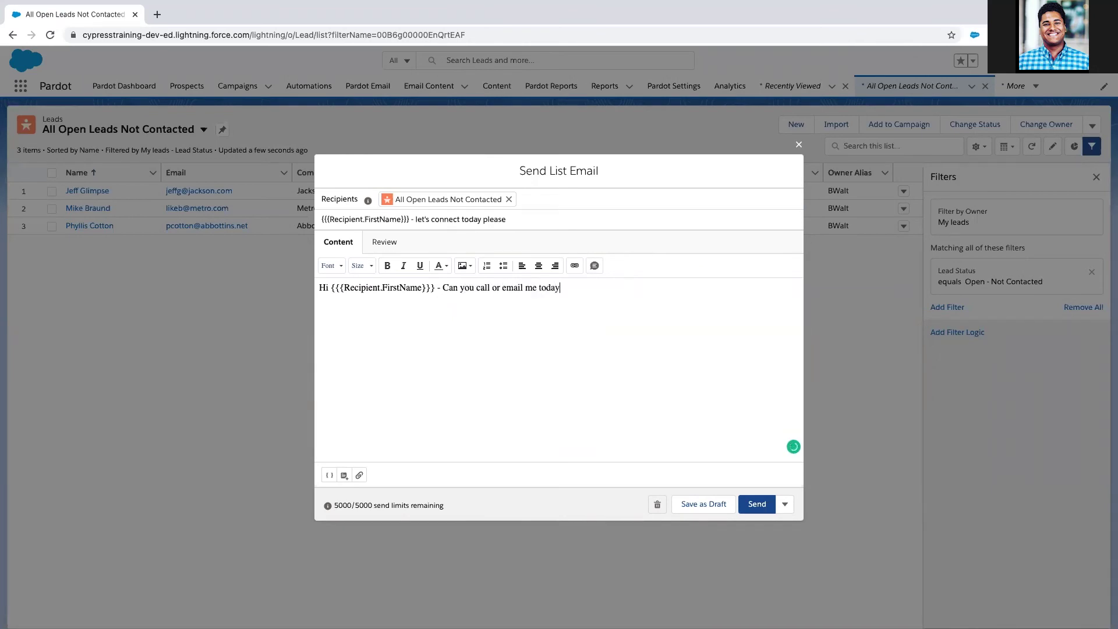
{"action": "type", "text": "?  This is about your training "}
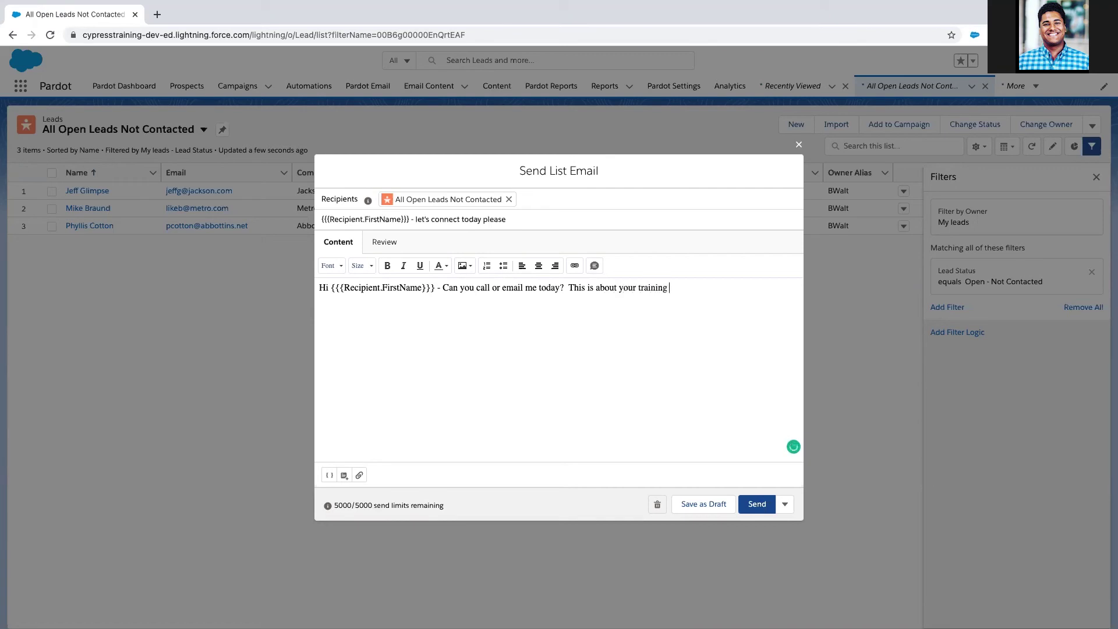
{"action": "type", "text": "status with us."}
{"action": "key", "text": "Return"}
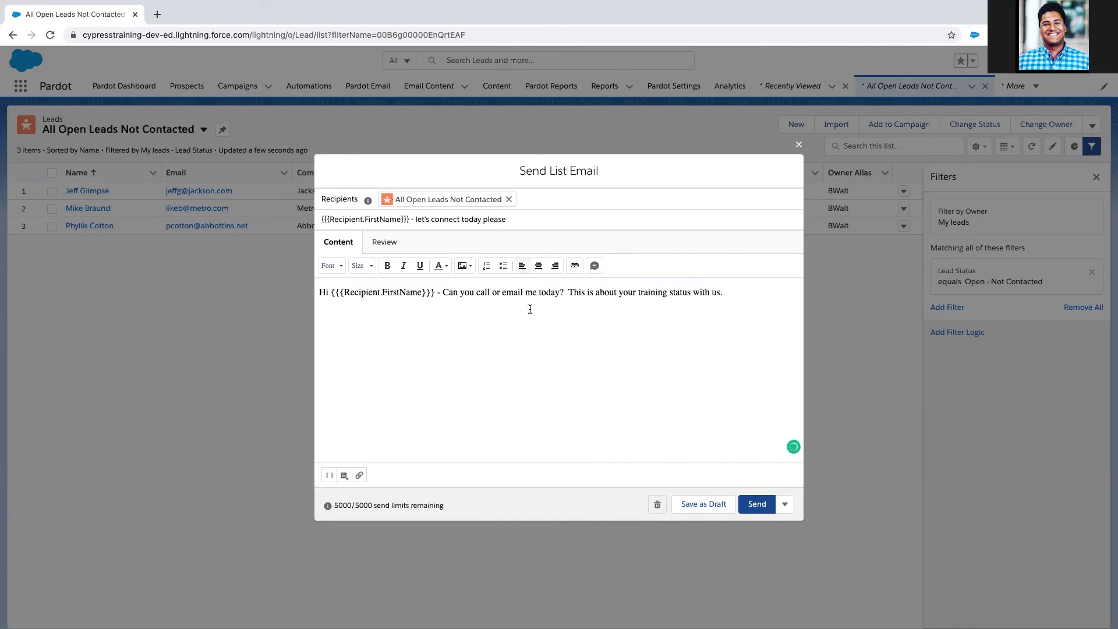
Step: Browse the Sender merge fields without inserting any
{"action": "left_click", "coordinate": [330, 475]}
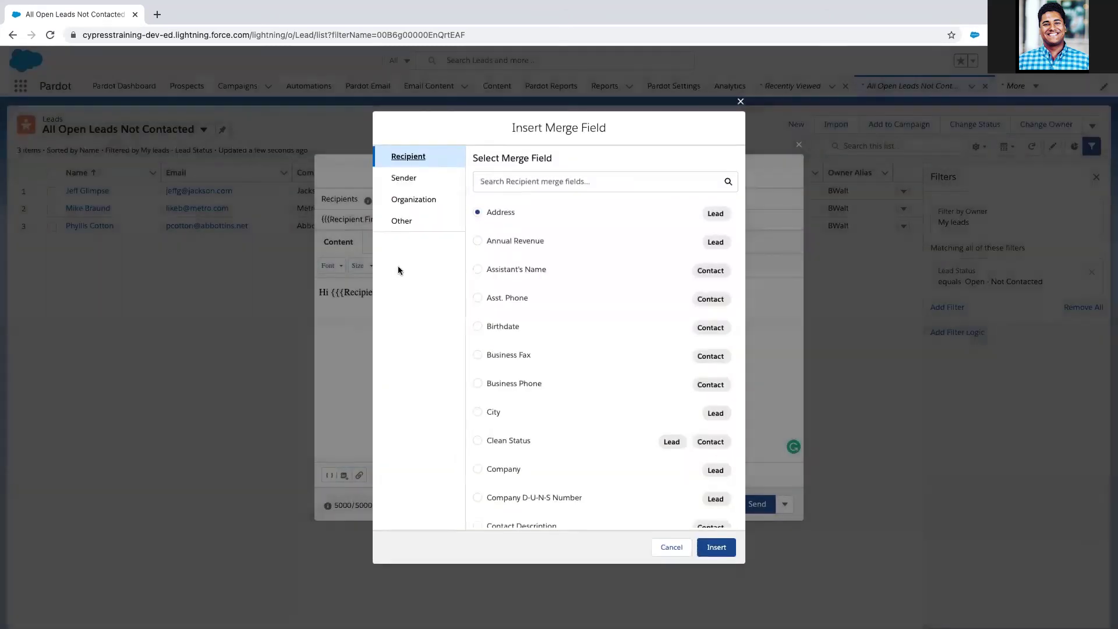
{"action": "left_click", "coordinate": [407, 178]}
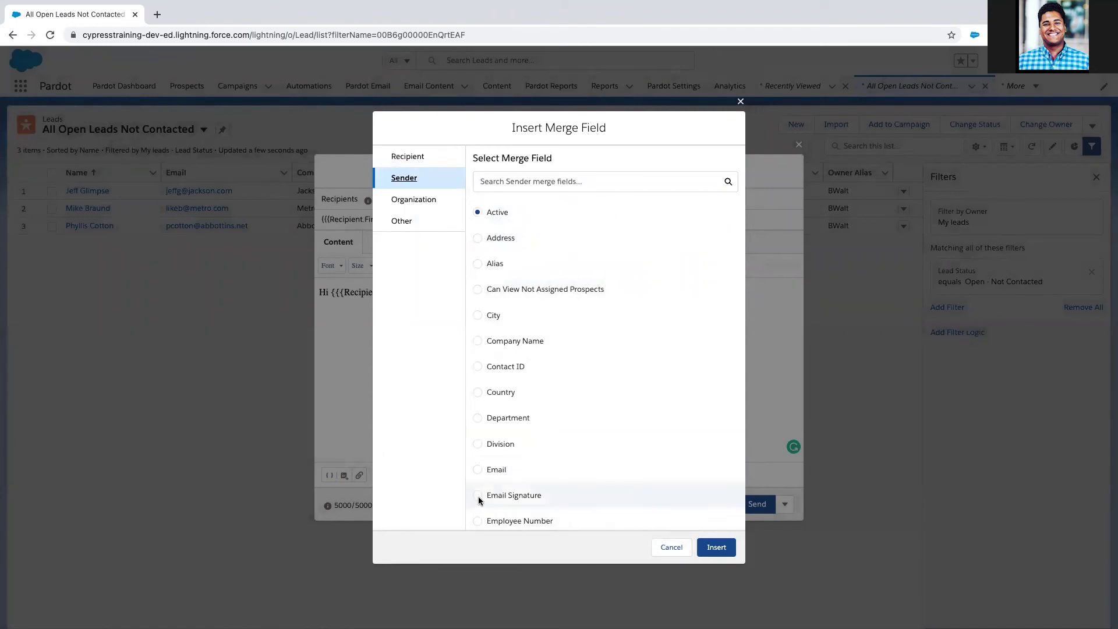
{"action": "left_click", "coordinate": [676, 549]}
Step: Sign off with the sender's name and phone number, then preview the email
{"action": "left_click", "coordinate": [405, 356]}
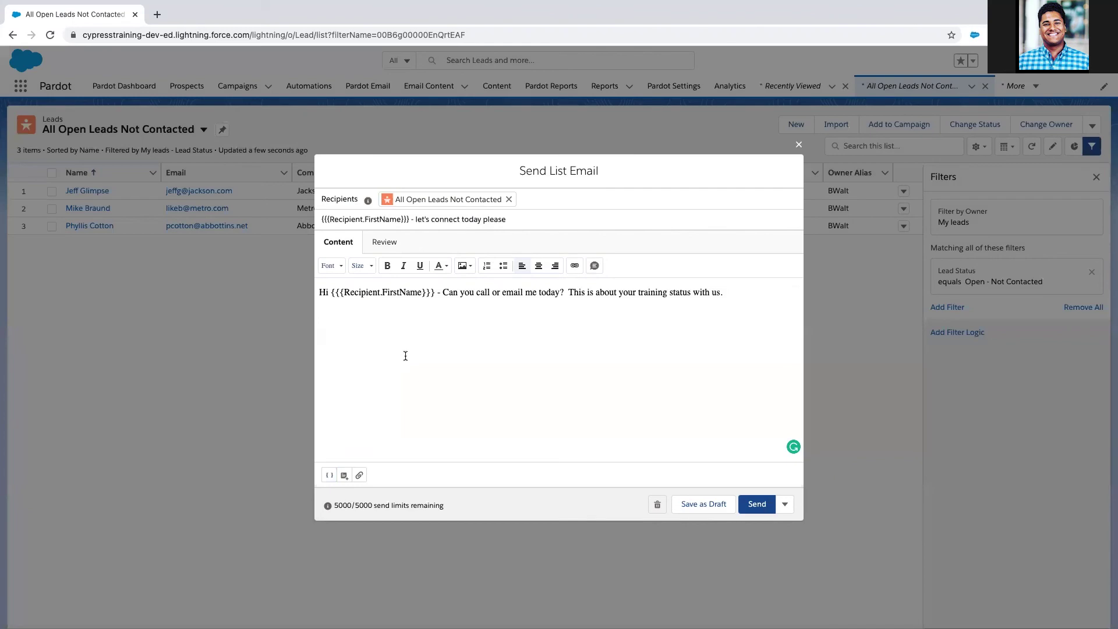
{"action": "type", "text": "Brandon "}
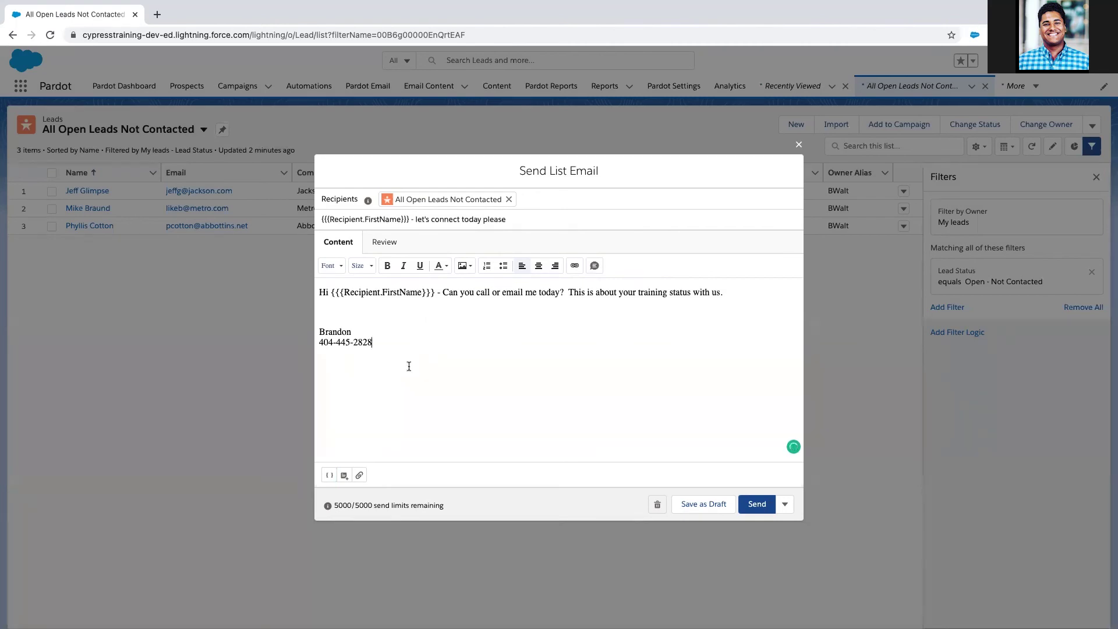
{"action": "left_click", "coordinate": [383, 247]}
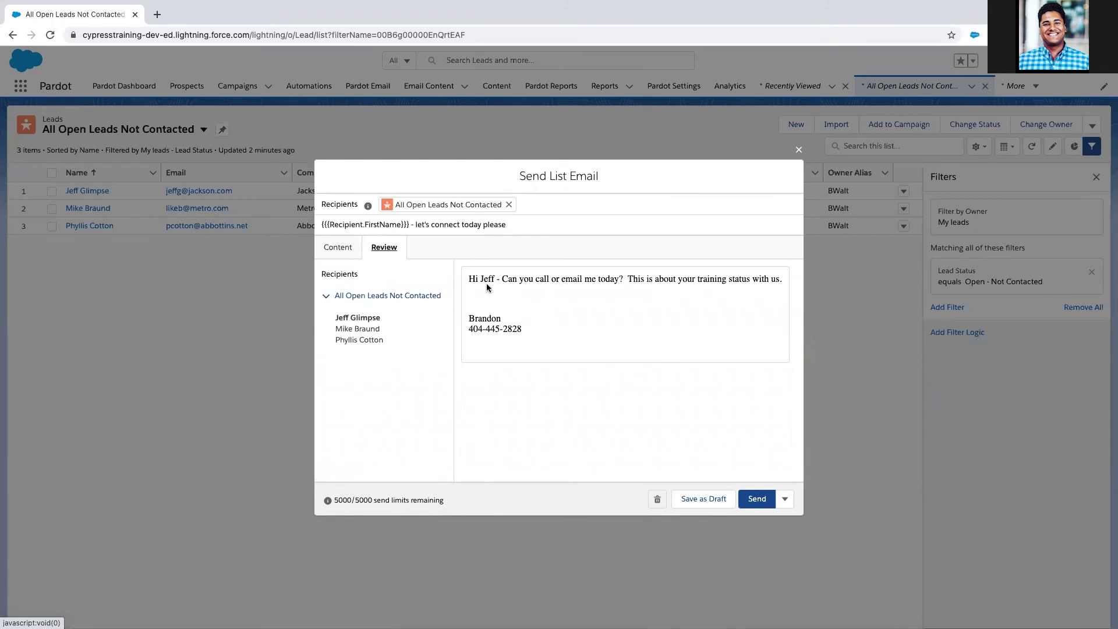
Step: Check the personalised email preview for the second and third leads
{"action": "left_click", "coordinate": [371, 330]}
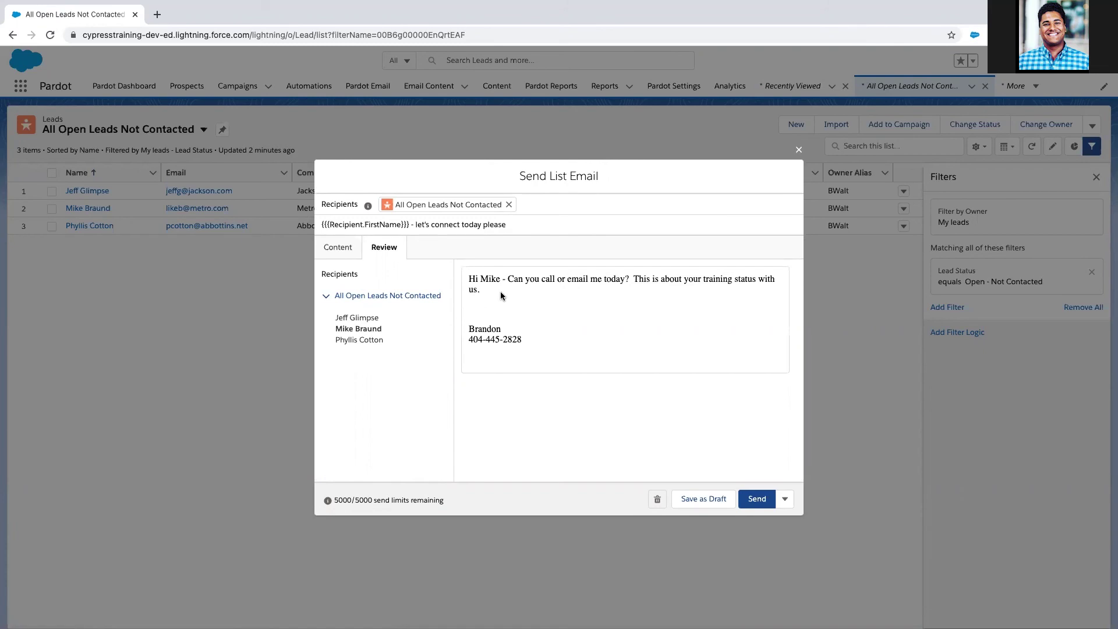
{"action": "left_click", "coordinate": [359, 340]}
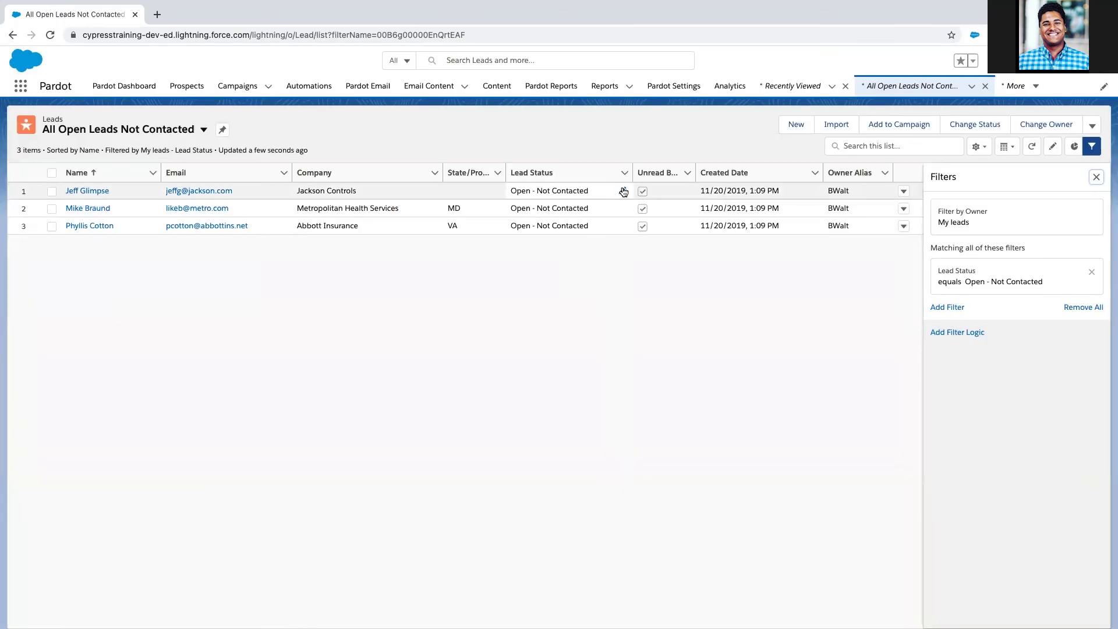
Step: Select all three leads and bulk-change their status to Working - Contacted
{"action": "left_click", "coordinate": [623, 191]}
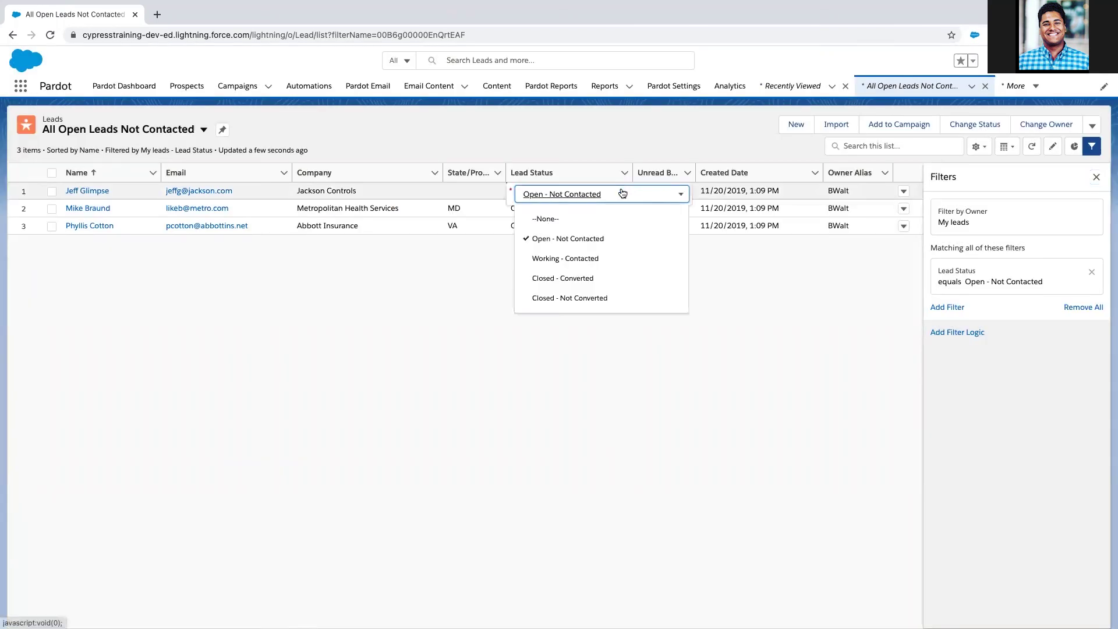
{"action": "left_click", "coordinate": [742, 293]}
{"action": "left_click", "coordinate": [975, 124]}
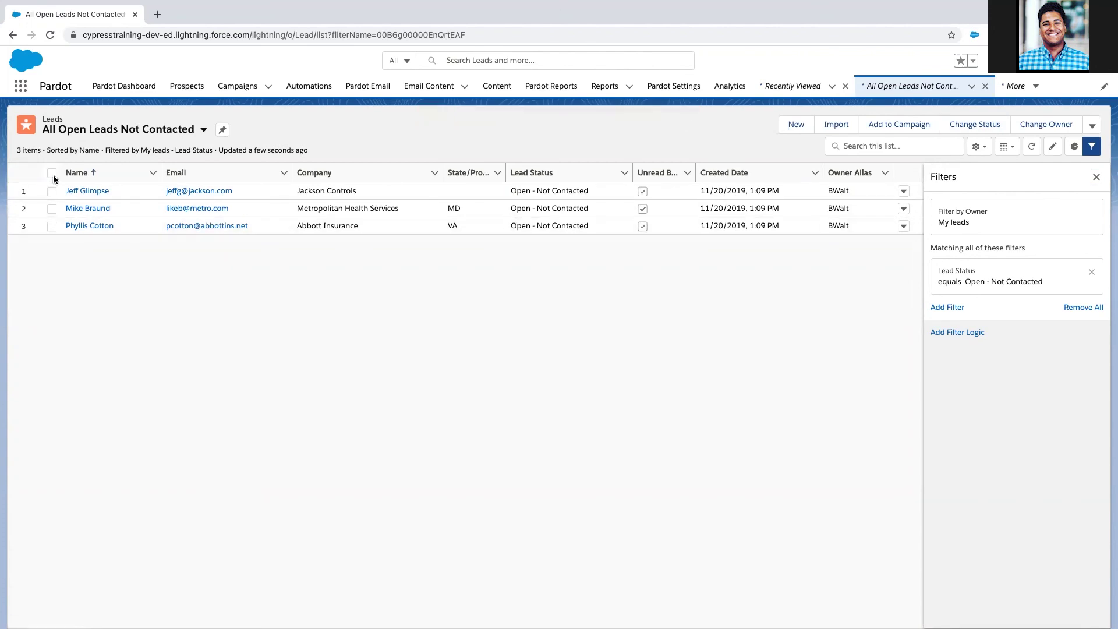
{"action": "left_click", "coordinate": [52, 173]}
{"action": "left_click", "coordinate": [974, 124]}
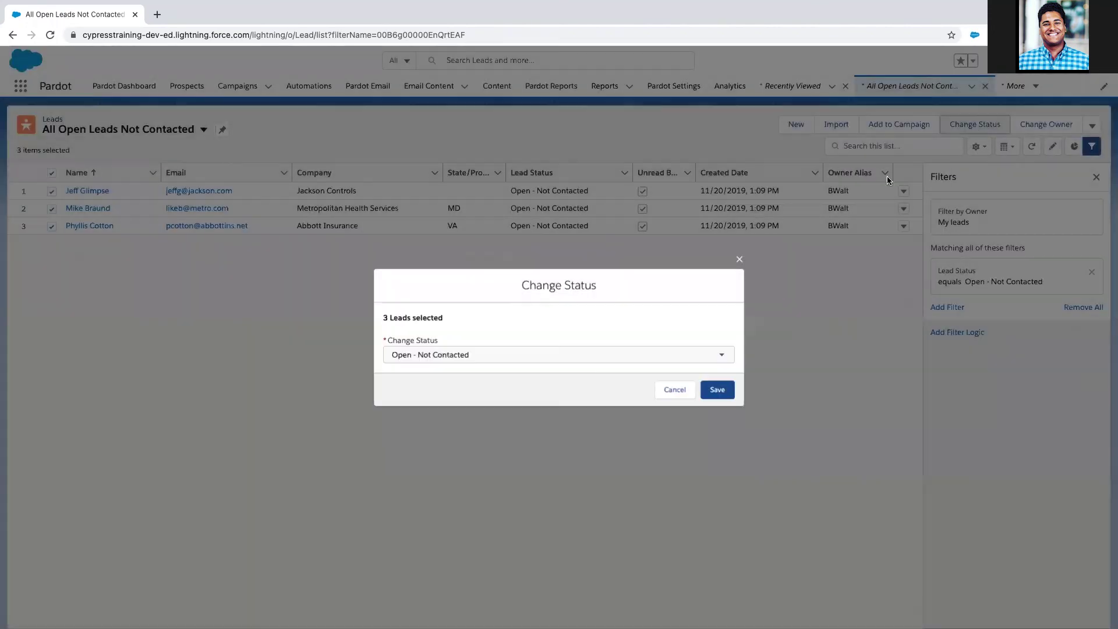
{"action": "left_click", "coordinate": [510, 356]}
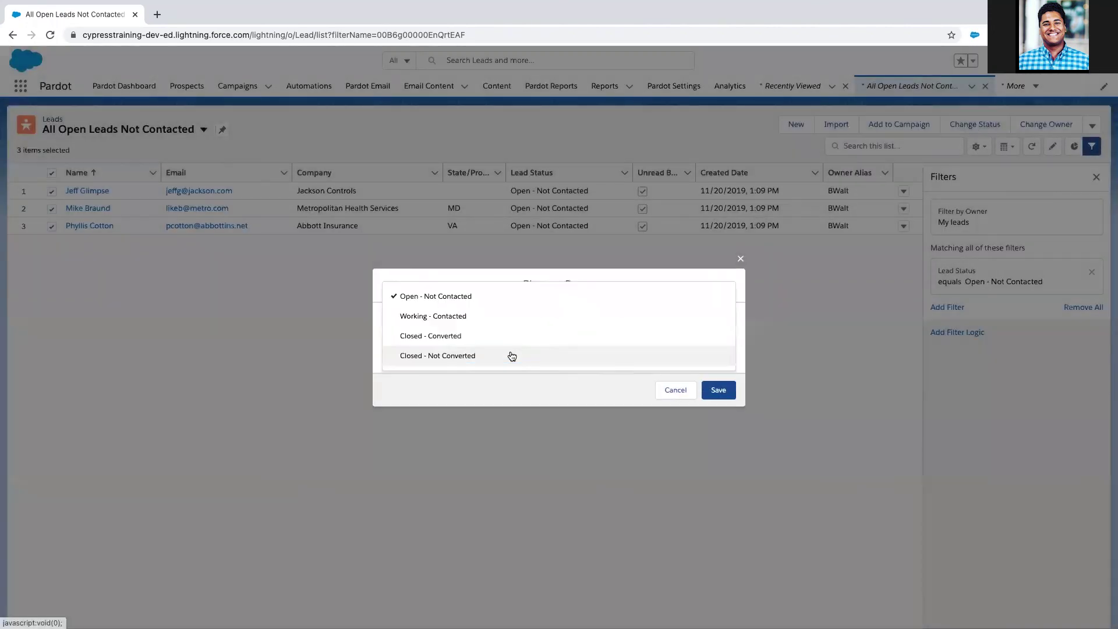
{"action": "left_click", "coordinate": [485, 322]}
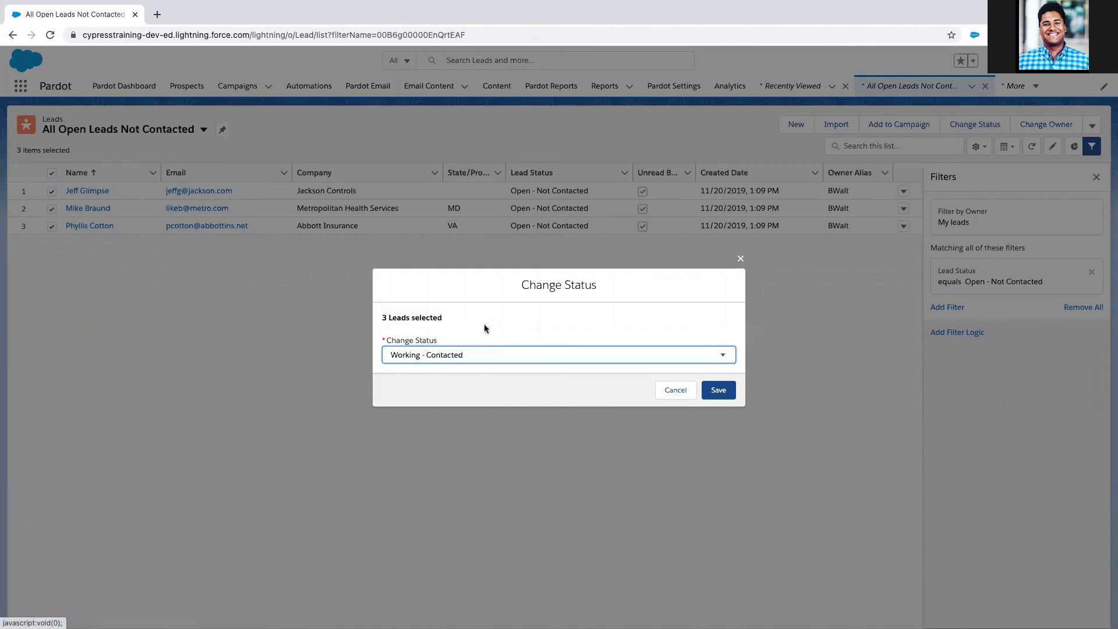
{"action": "left_click", "coordinate": [715, 391]}
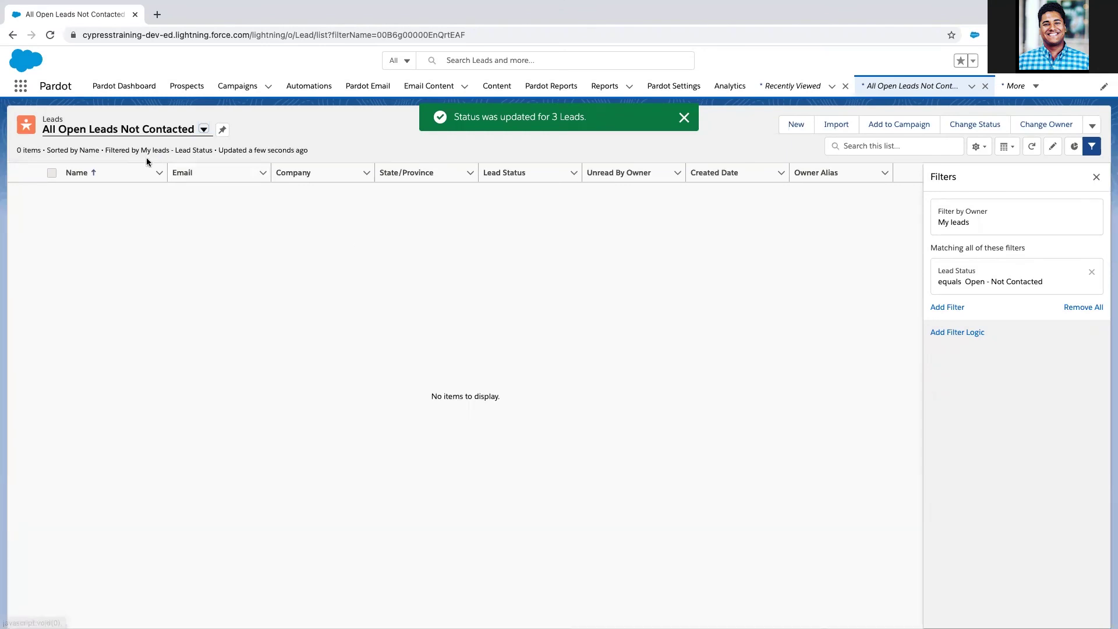
Step: Switch the lead list to the All Open Leads view
{"action": "left_click", "coordinate": [203, 131]}
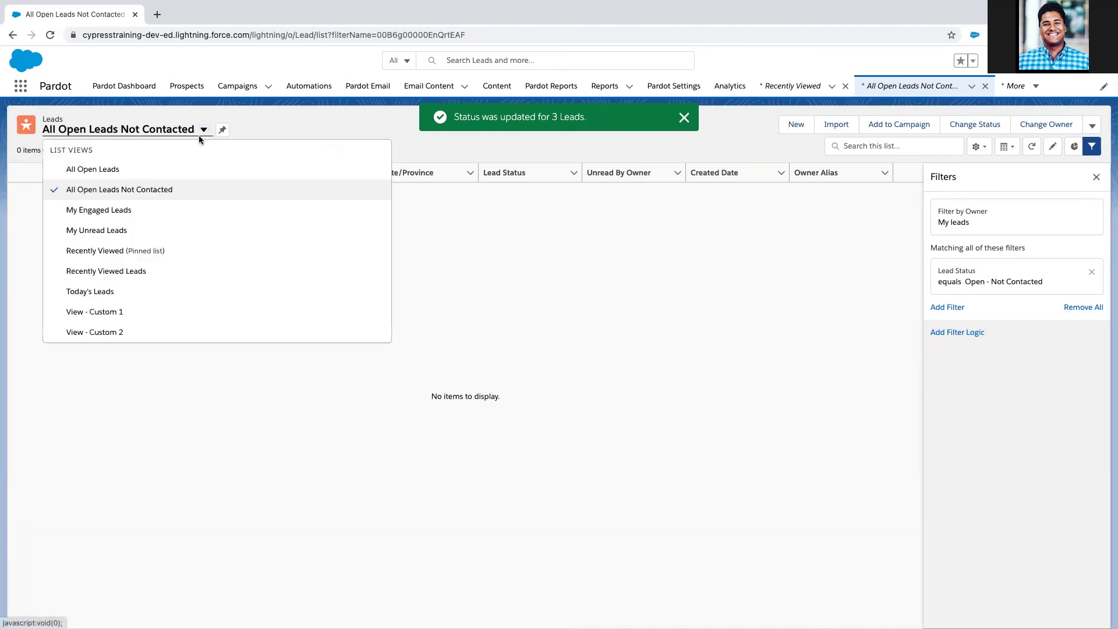
{"action": "left_click", "coordinate": [180, 177]}
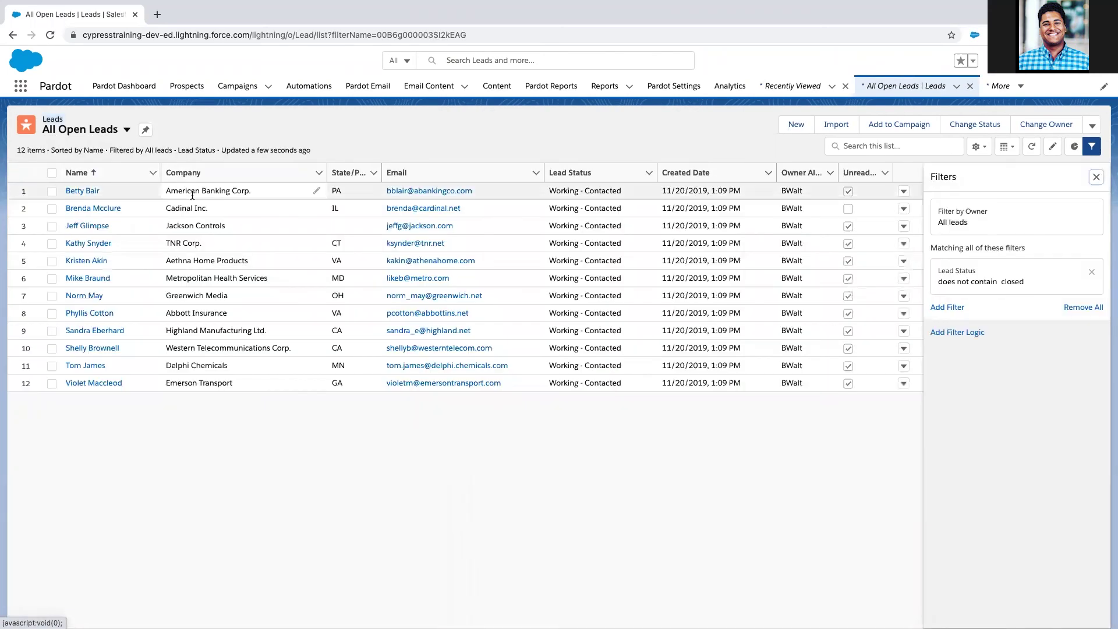